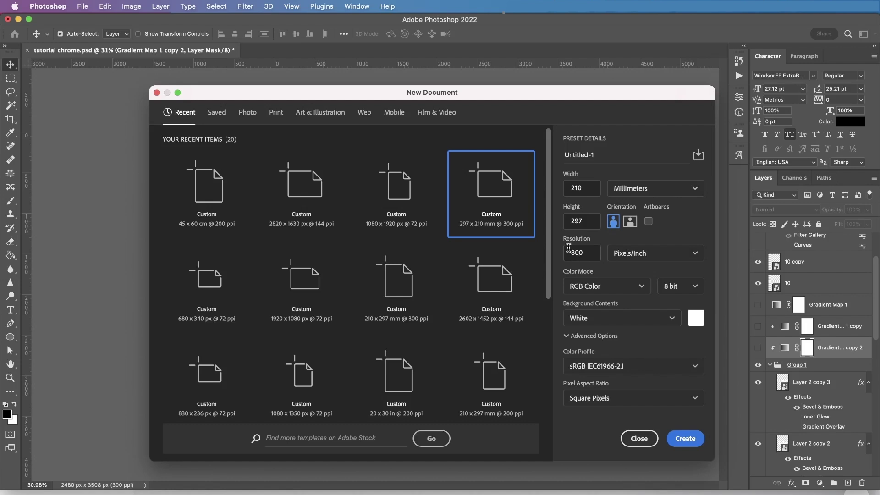
- Create a white-background 210 × 297 mm portrait document at 300 ppi from the preset
{"action": "left_click", "coordinate": [685, 439]}
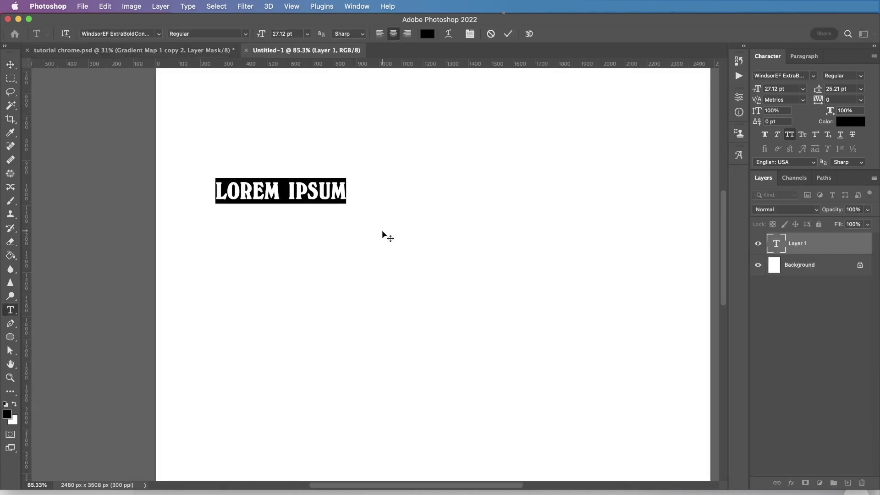
- Type the three text lines TYPE, YOUR and TEXT
{"action": "type", "text": "TY"}
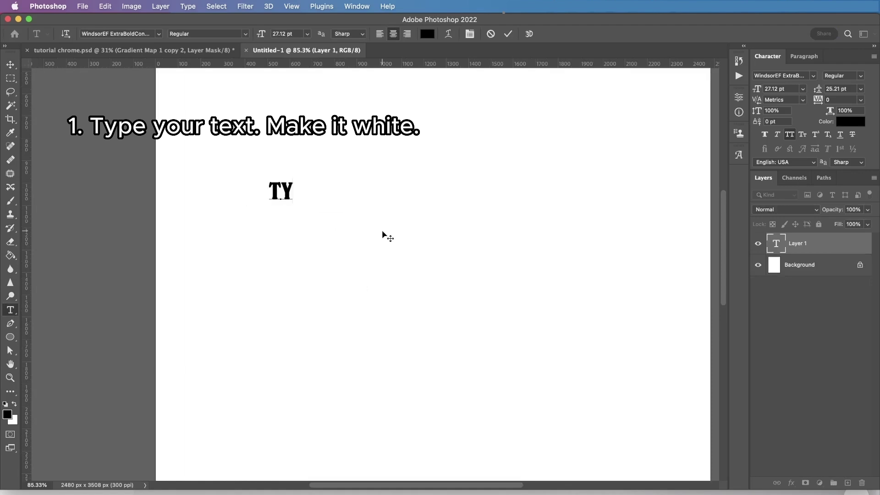
{"action": "type", "text": "PE"}
{"action": "key", "text": "Return"}
{"action": "type", "text": "YOUR"}
{"action": "key", "text": "Return"}
{"action": "type", "text": "TEXT"}
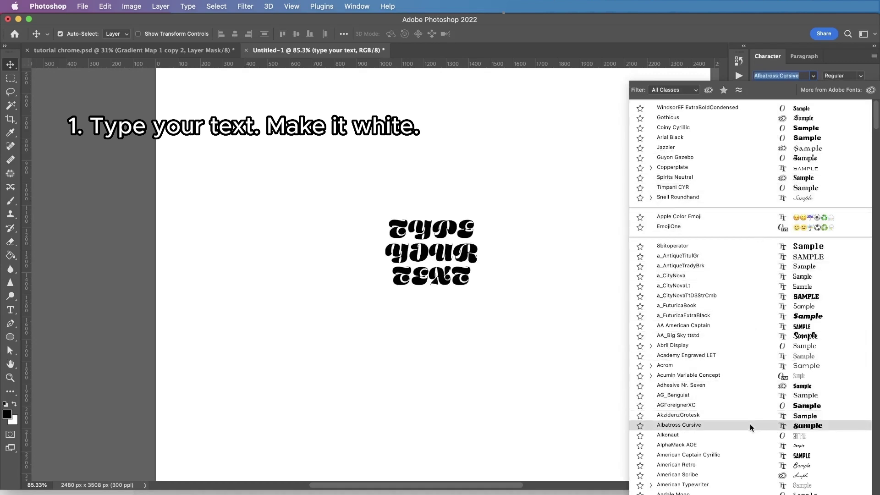
- Nudge the FLUID TYPE lettering slightly right and down, then zoom to 50%
{"action": "scroll", "coordinate": [749, 425], "scroll_direction": "down", "scroll_amount": 5}
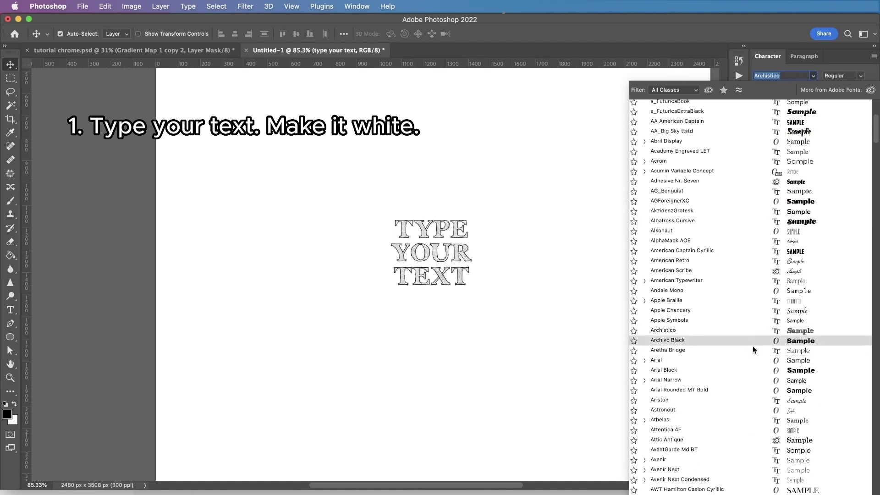
{"action": "scroll", "coordinate": [752, 345], "scroll_direction": "down", "scroll_amount": 10}
{"action": "scroll", "coordinate": [752, 347], "scroll_direction": "down", "scroll_amount": 5}
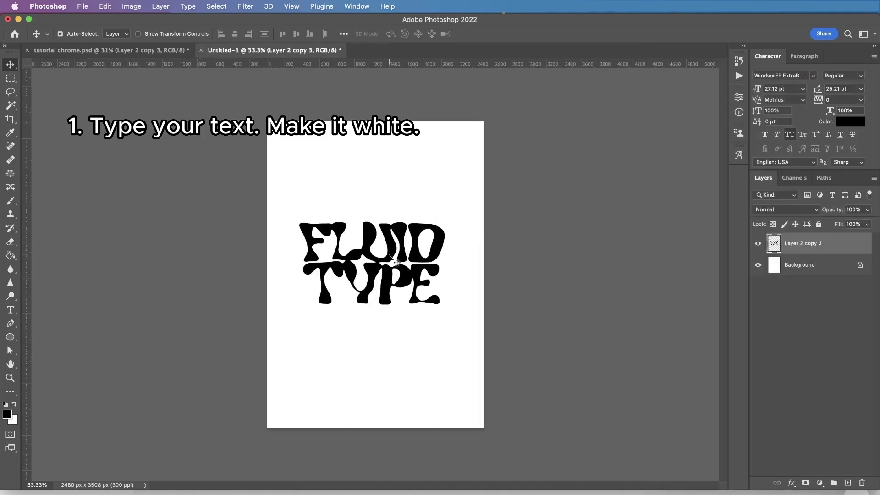
{"action": "left_click_drag", "start_coordinate": [390, 258], "coordinate": [397, 265]}
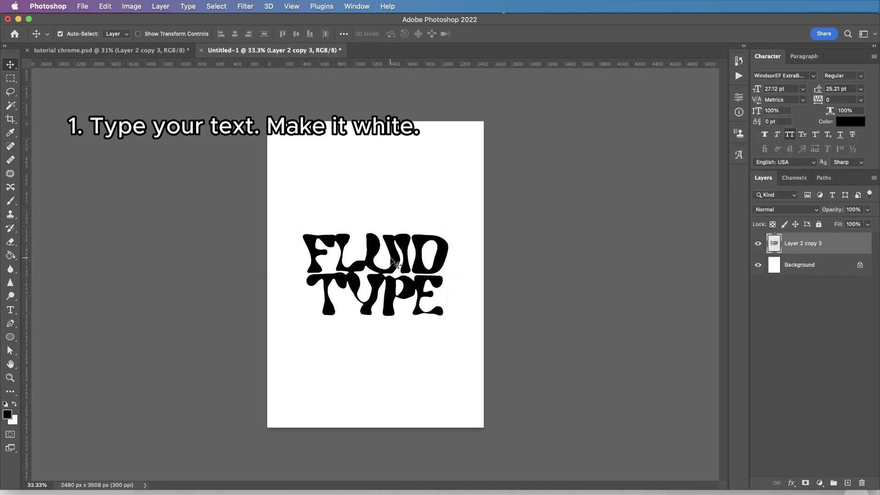
{"action": "key", "text": "super+plus"}
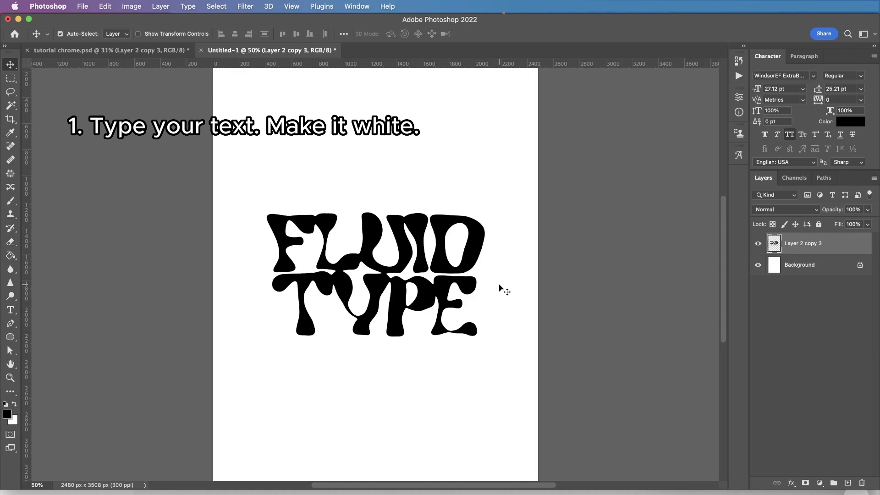
- Set the FLUID TYPE text colour to pure white #ffffff in the Color Picker
{"action": "left_click", "coordinate": [852, 121]}
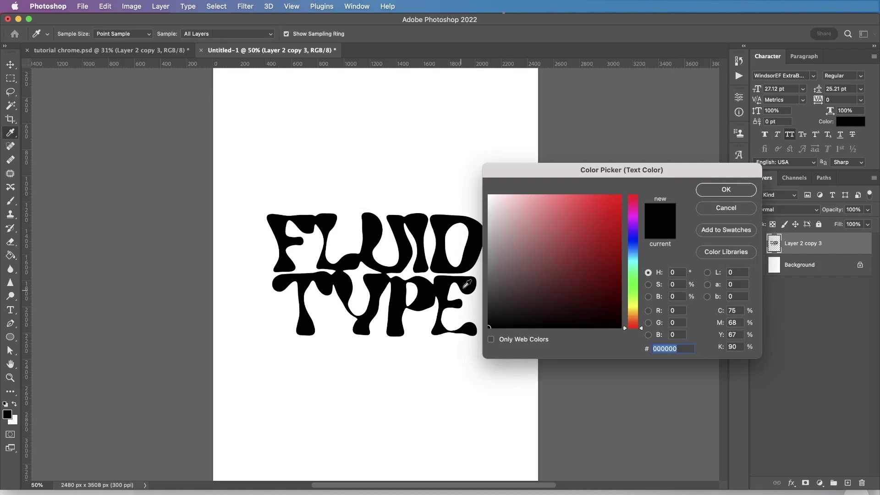
{"action": "left_click_drag", "start_coordinate": [493, 237], "coordinate": [467, 153]}
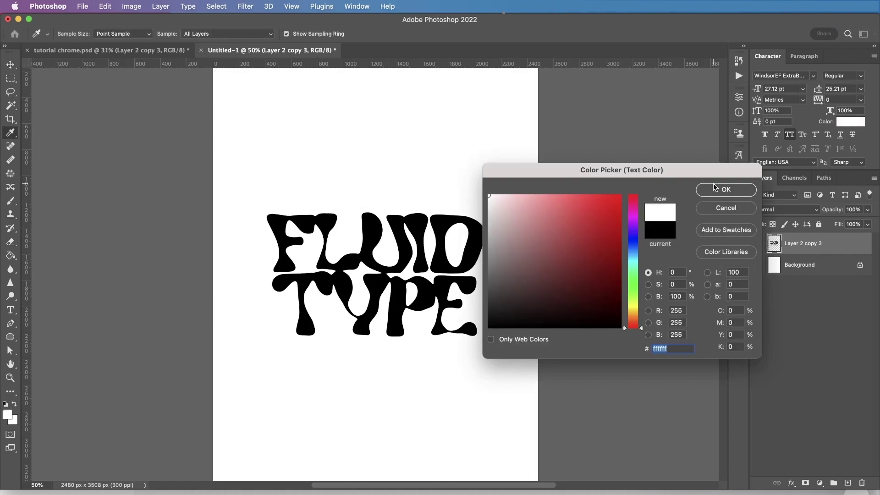
{"action": "left_click", "coordinate": [726, 209]}
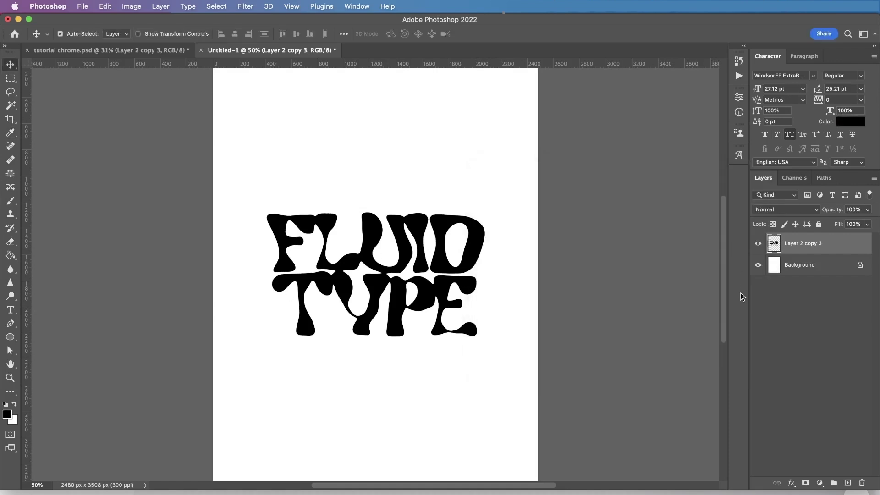
{"action": "scroll", "coordinate": [459, 366], "scroll_direction": "down", "scroll_amount": 4}
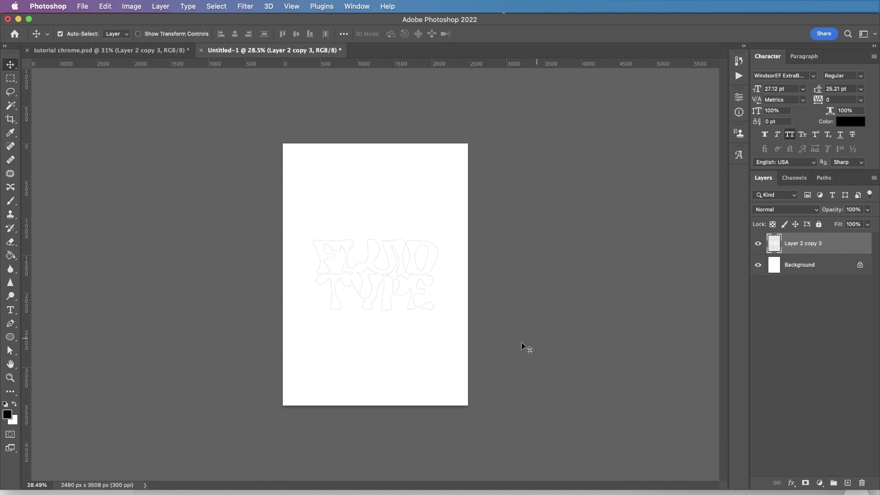
{"action": "scroll", "coordinate": [402, 301], "scroll_direction": "up", "scroll_amount": 4}
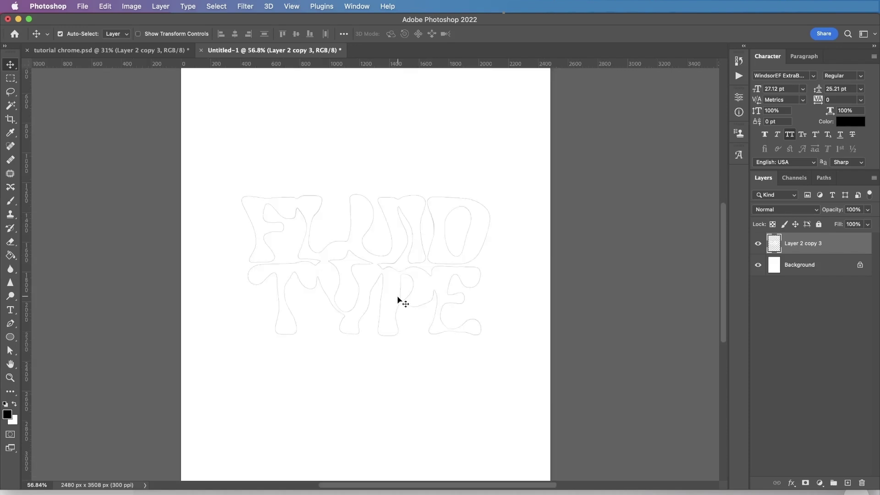
- Convert the Layer 2 copy 3 lettering layer to a Smart Object
{"action": "right_click", "coordinate": [792, 246]}
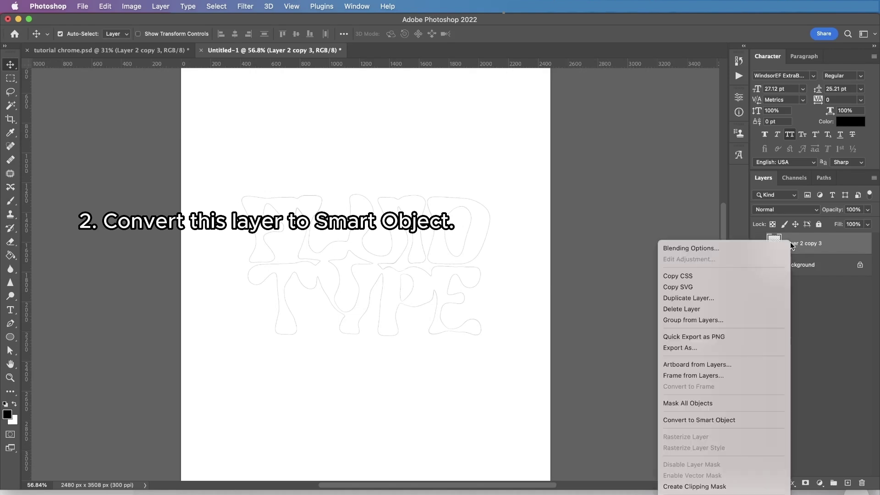
{"action": "left_click", "coordinate": [727, 420]}
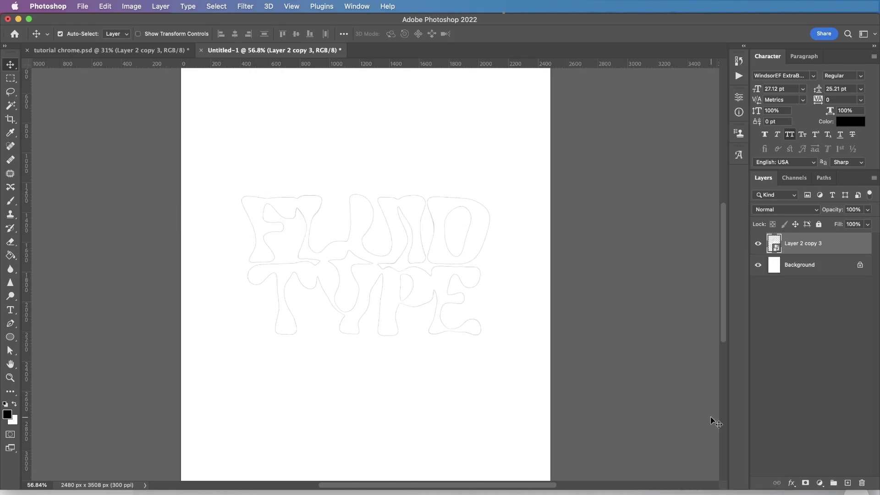
- Enable a reversed grey Gradient Overlay in Difference mode on the lettering
{"action": "double_click", "coordinate": [855, 246]}
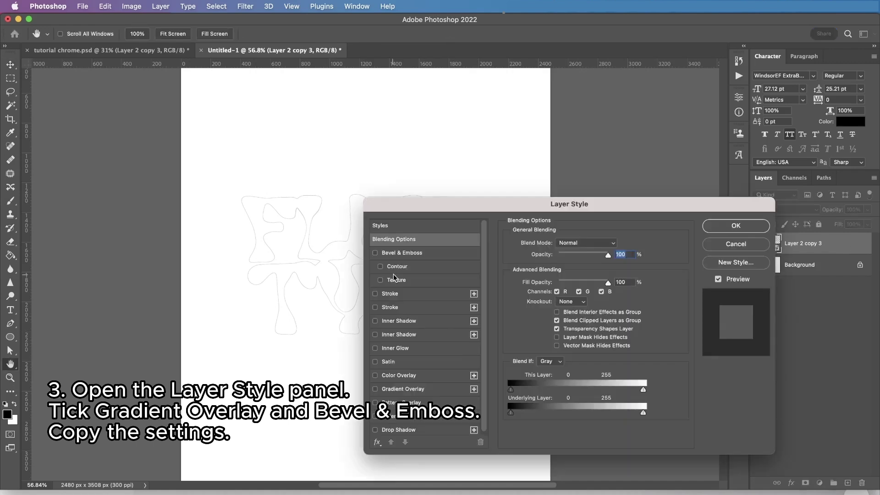
{"action": "left_click", "coordinate": [376, 389]}
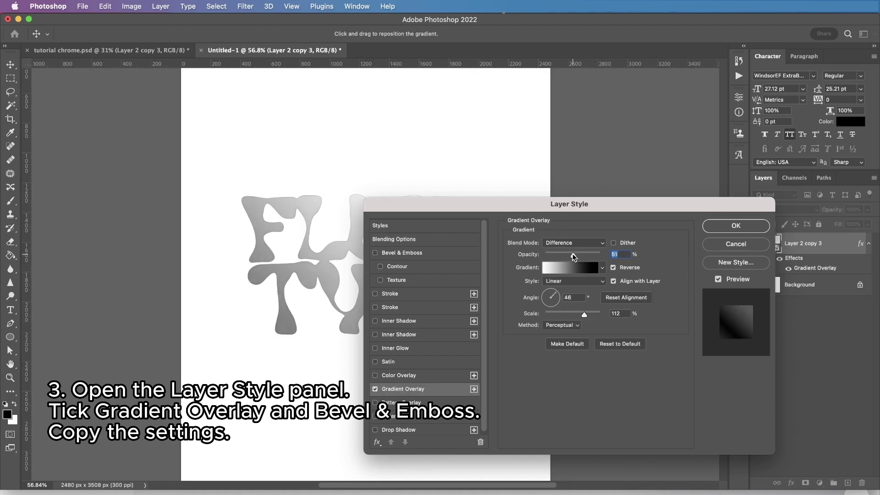
{"action": "left_click_drag", "start_coordinate": [544, 214], "coordinate": [668, 227]}
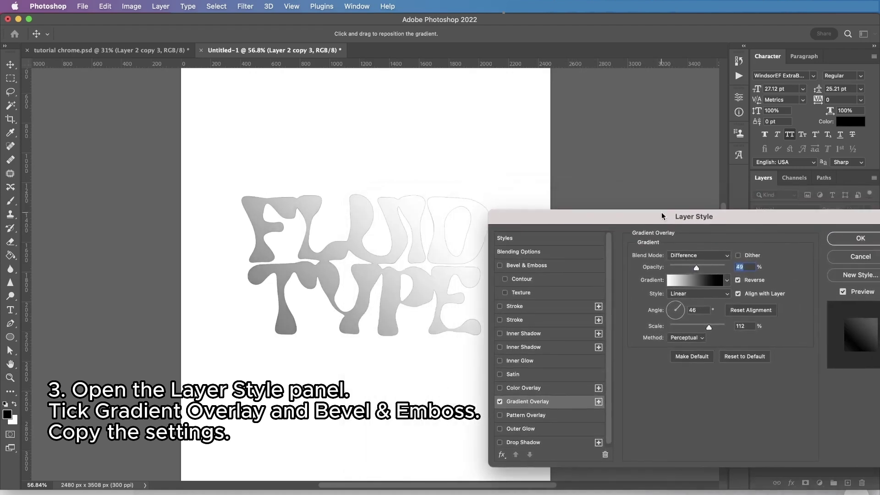
{"action": "left_click", "coordinate": [695, 280]}
{"action": "left_click", "coordinate": [726, 183]}
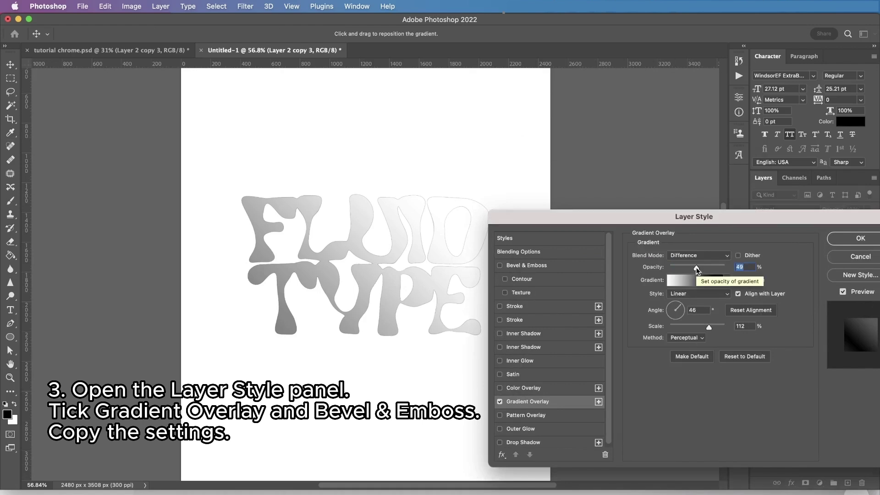
- Set the gradient overlay to 58% opacity, 46° angle and 100% scale
{"action": "left_click_drag", "start_coordinate": [697, 269], "coordinate": [701, 269]}
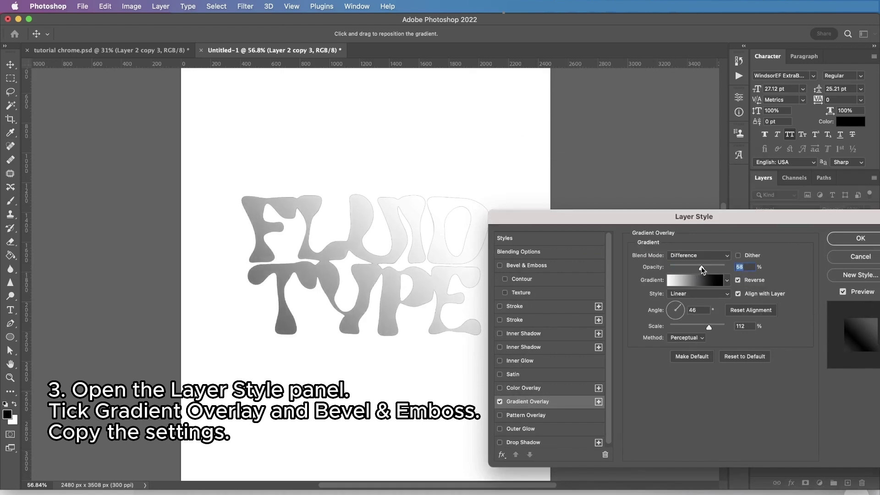
{"action": "left_click_drag", "start_coordinate": [661, 218], "coordinate": [622, 197]}
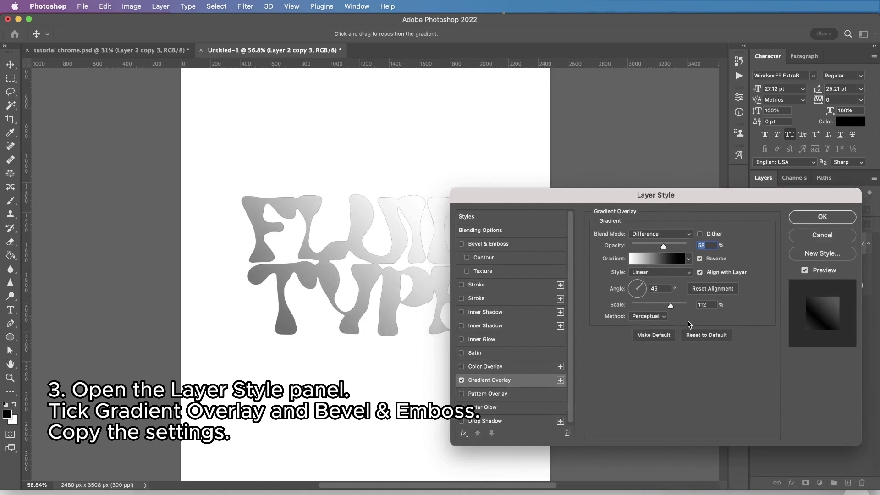
{"action": "left_click_drag", "start_coordinate": [670, 305], "coordinate": [665, 305]}
{"action": "left_click_drag", "start_coordinate": [535, 204], "coordinate": [591, 175]}
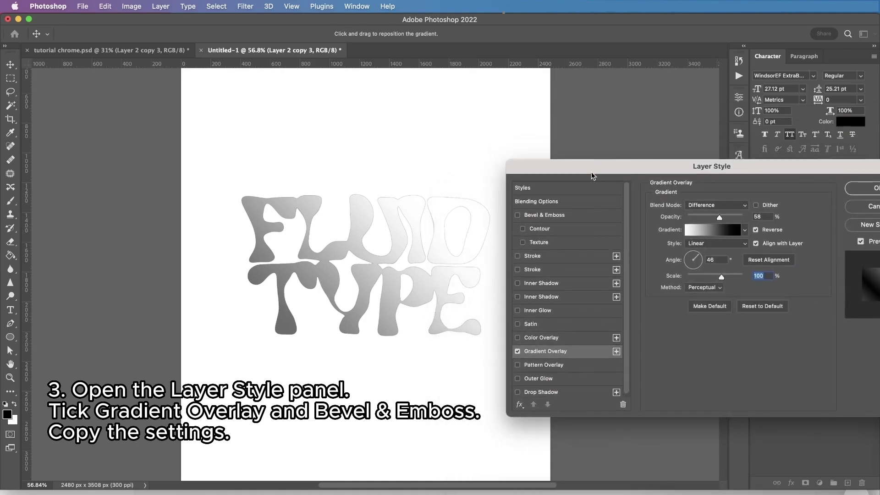
- Add Bevel & Emboss with reduced depth, soften 11, angle 132° and altitude 64
{"action": "left_click", "coordinate": [518, 216]}
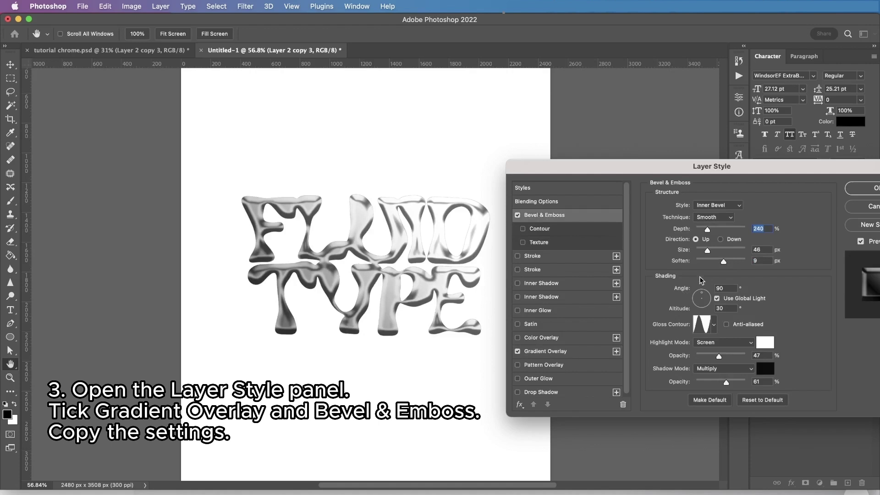
{"action": "left_click_drag", "start_coordinate": [707, 229], "coordinate": [705, 255]}
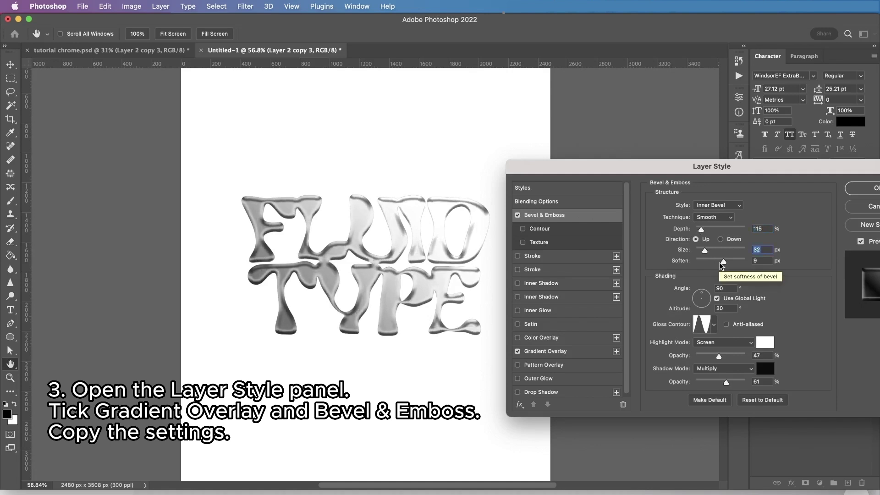
{"action": "left_click_drag", "start_coordinate": [723, 262], "coordinate": [728, 262]}
{"action": "double_click", "coordinate": [724, 288]}
{"action": "type", "text": "132"}
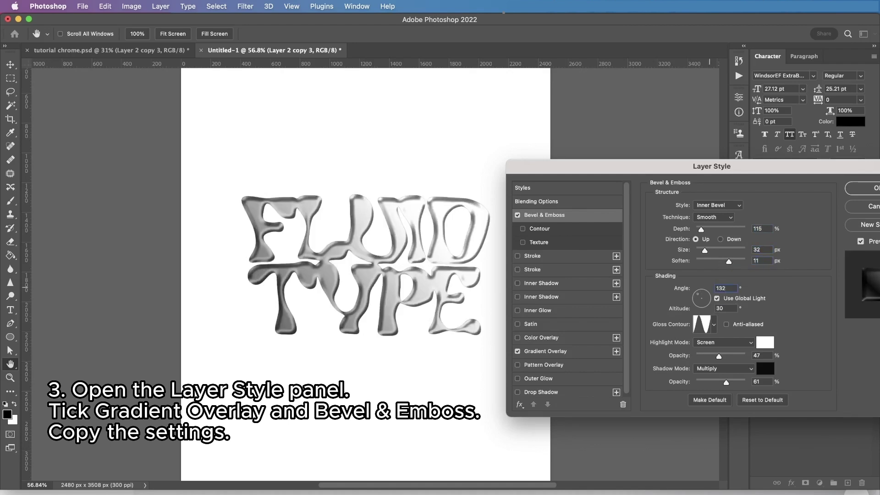
{"action": "key", "text": "Tab"}
{"action": "type", "text": "64"}
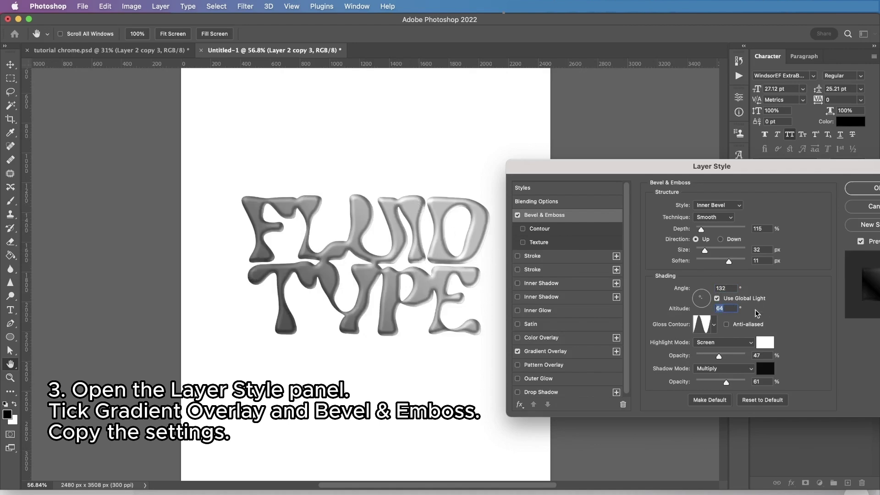
- Set bevel highlight opacity to 74% and shadow opacity to 96%, then apply
{"action": "left_click_drag", "start_coordinate": [726, 382], "coordinate": [744, 383]}
{"action": "left_click_drag", "start_coordinate": [719, 356], "coordinate": [728, 357]}
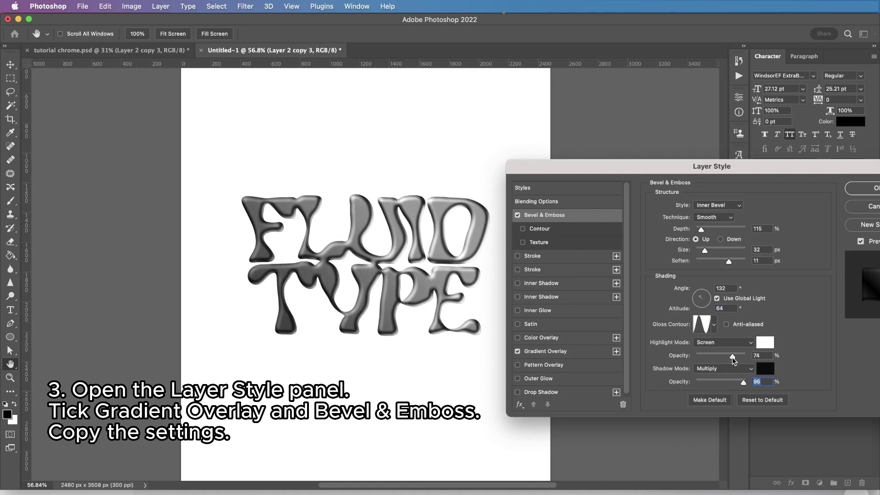
{"action": "key", "text": "Return"}
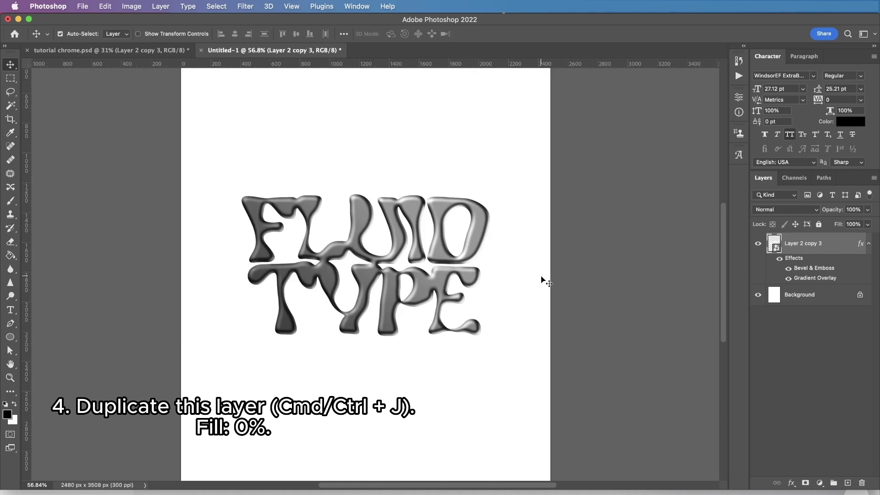
- Duplicate the lettering layer with Cmd+J and drop the copy's Fill to 0%
{"action": "key", "text": "super+j"}
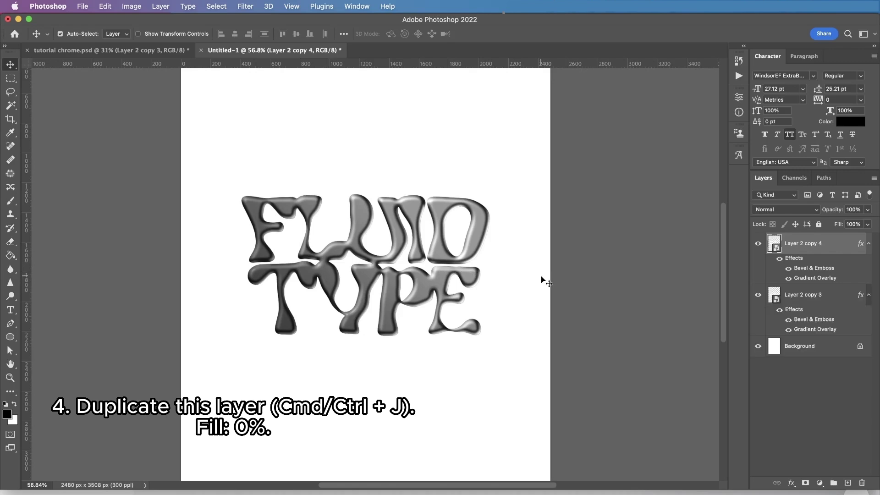
{"action": "left_click", "coordinate": [868, 226]}
{"action": "left_click_drag", "start_coordinate": [869, 236], "coordinate": [801, 238]}
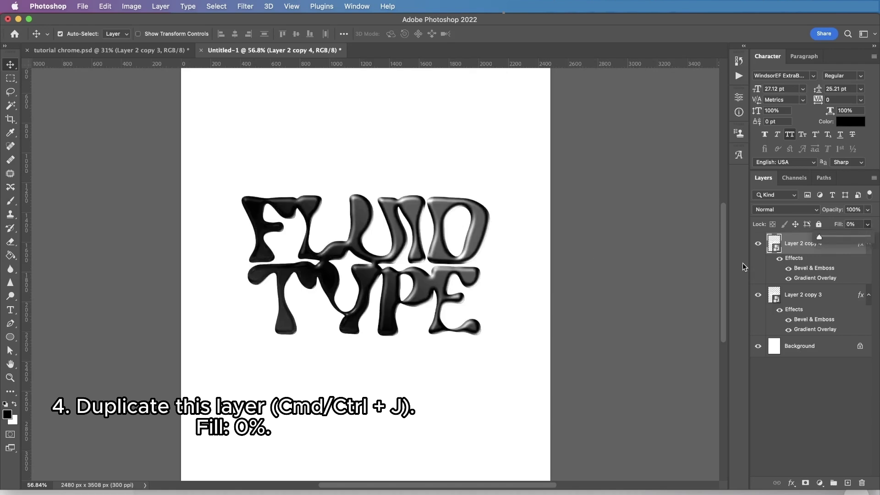
{"action": "left_click", "coordinate": [807, 247]}
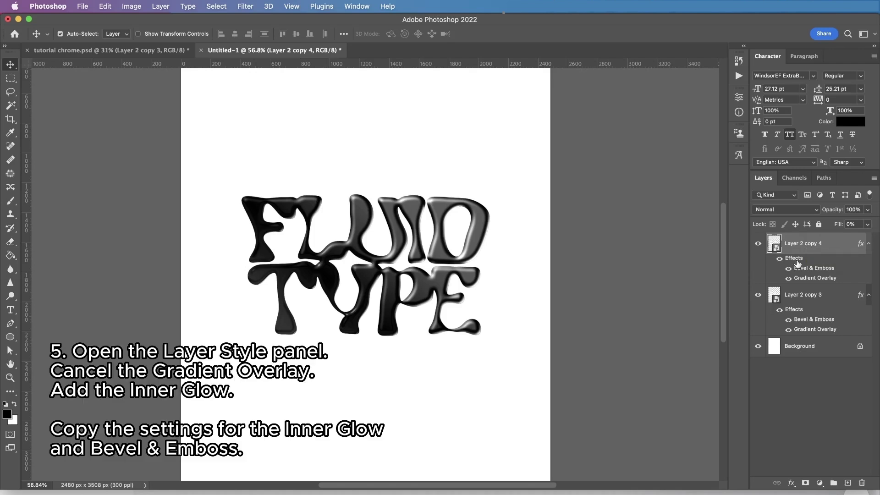
- Remove the Gradient Overlay from Layer 2 copy 4's layer style
{"action": "double_click", "coordinate": [797, 264]}
{"action": "left_click_drag", "start_coordinate": [731, 180], "coordinate": [721, 184]}
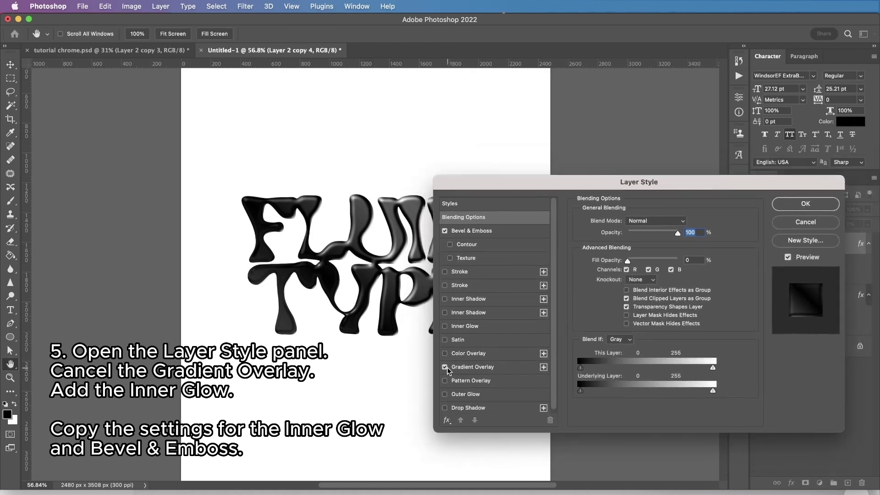
{"action": "left_click", "coordinate": [444, 368]}
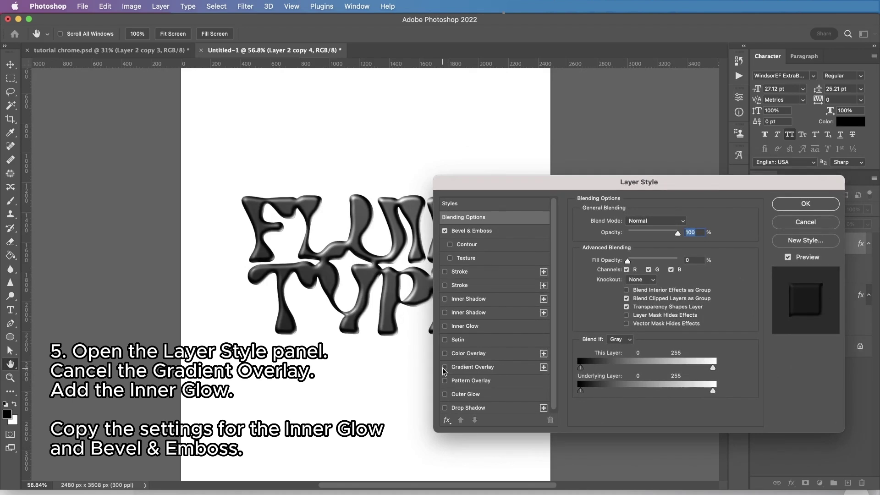
- Add an Inner Glow in colour #67de80 at 55% opacity and 16 px size
{"action": "left_click", "coordinate": [445, 326]}
{"action": "left_click", "coordinate": [454, 326]}
{"action": "left_click", "coordinate": [604, 265]}
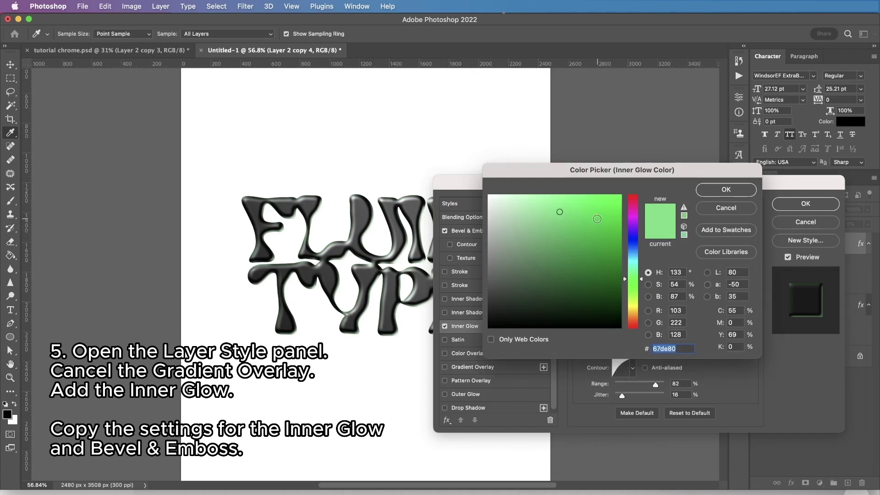
{"action": "left_click_drag", "start_coordinate": [597, 170], "coordinate": [630, 148]}
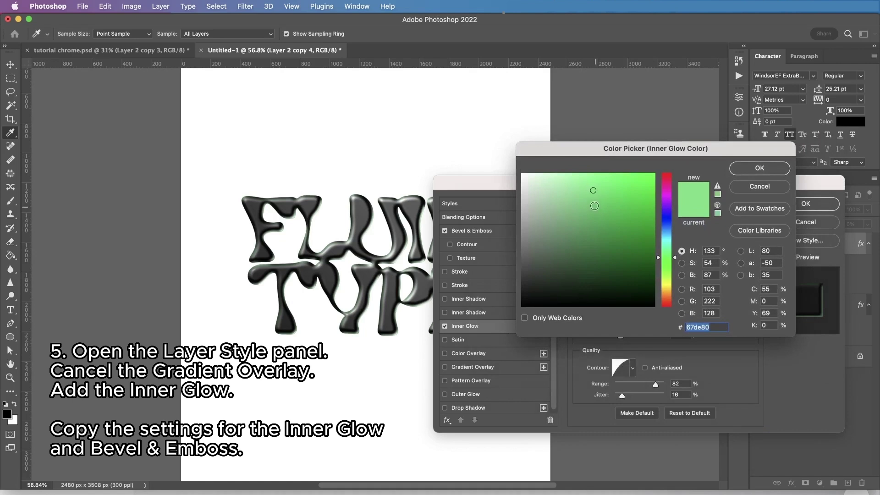
{"action": "left_click", "coordinate": [745, 169]}
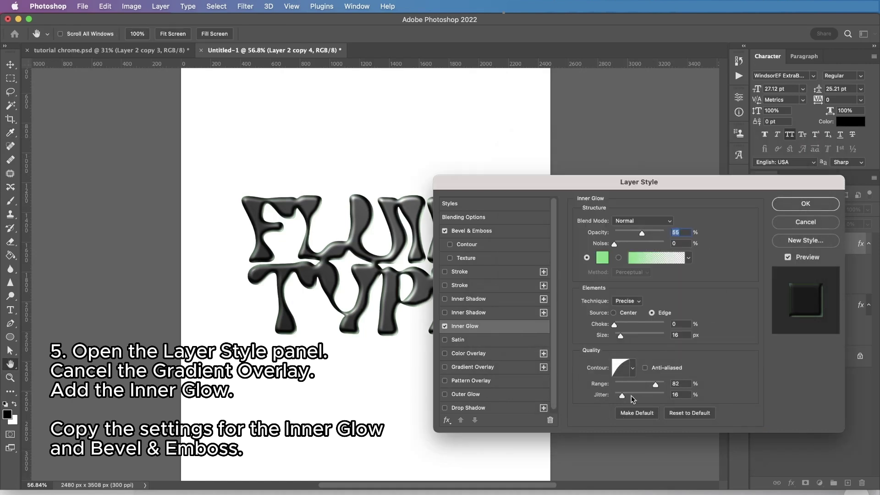
{"action": "left_click_drag", "start_coordinate": [500, 187], "coordinate": [476, 204]}
- Set the bevel to depth 95, size 70 px, soften 6, highlight 86%, shadow 52% and confirm
{"action": "left_click", "coordinate": [442, 250]}
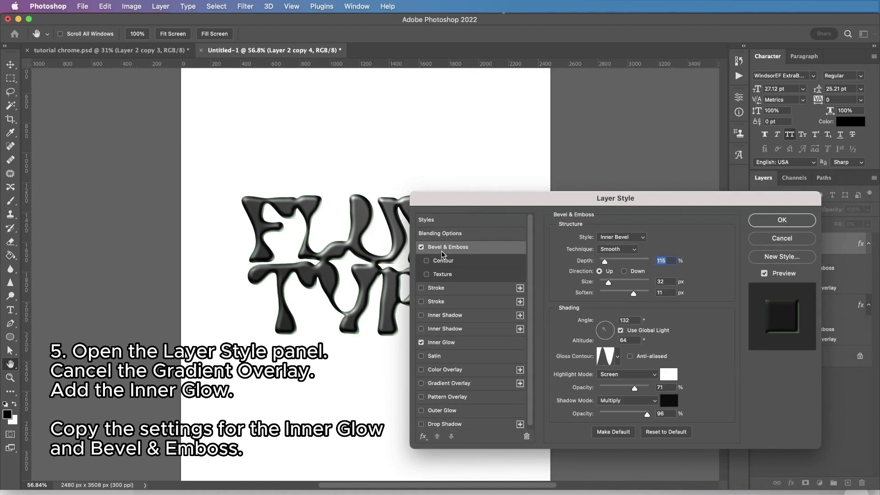
{"action": "left_click_drag", "start_coordinate": [604, 261], "coordinate": [603, 263]}
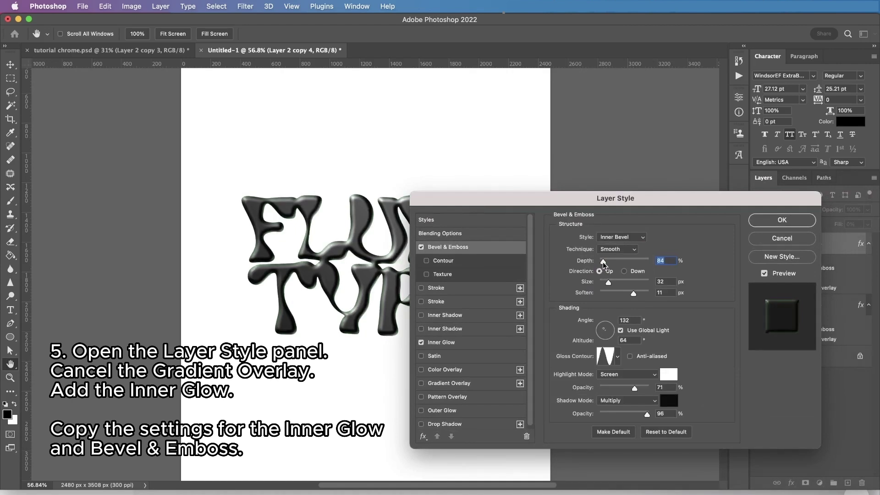
{"action": "type", "text": "95"}
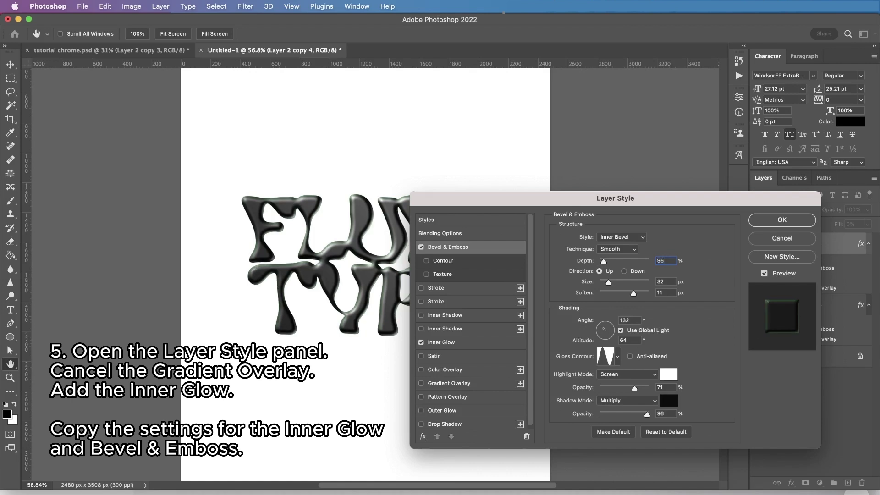
{"action": "left_click_drag", "start_coordinate": [609, 284], "coordinate": [618, 294]}
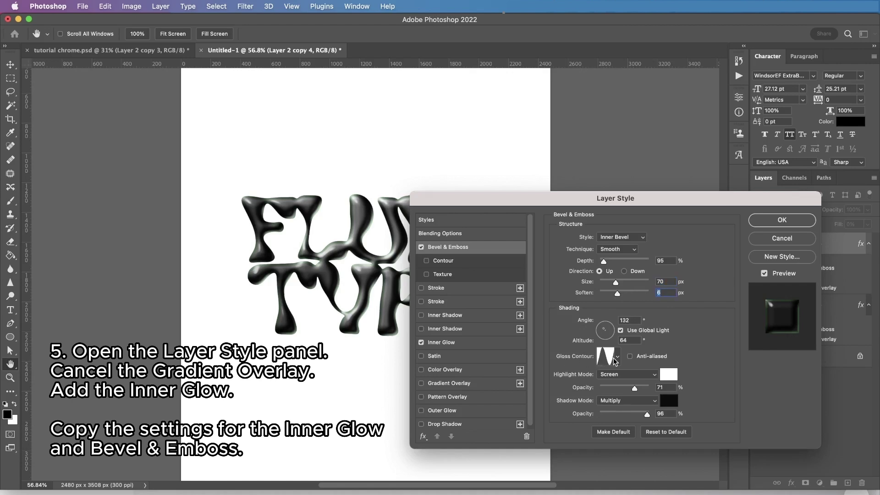
{"action": "mouse_move", "coordinate": [634, 388]}
{"action": "left_mouse_down"}
{"action": "mouse_move", "coordinate": [641, 388]}
{"action": "mouse_move", "coordinate": [621, 416]}
{"action": "left_mouse_up"}
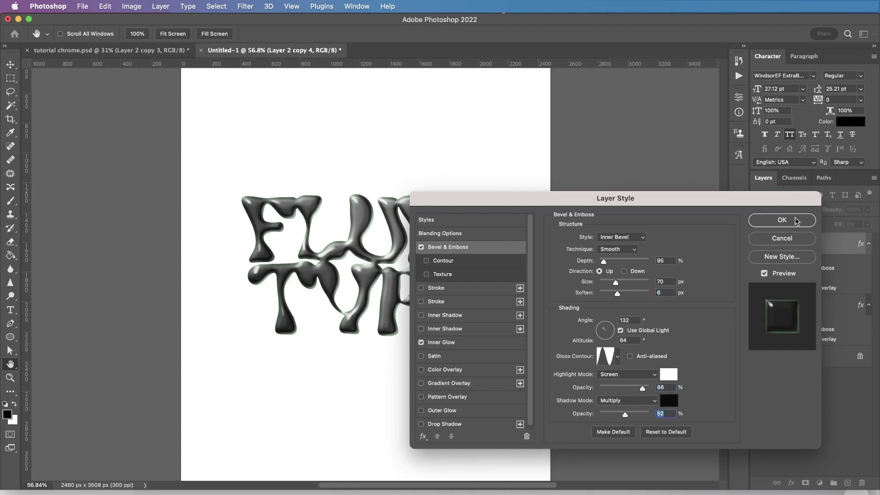
{"action": "left_click", "coordinate": [779, 223]}
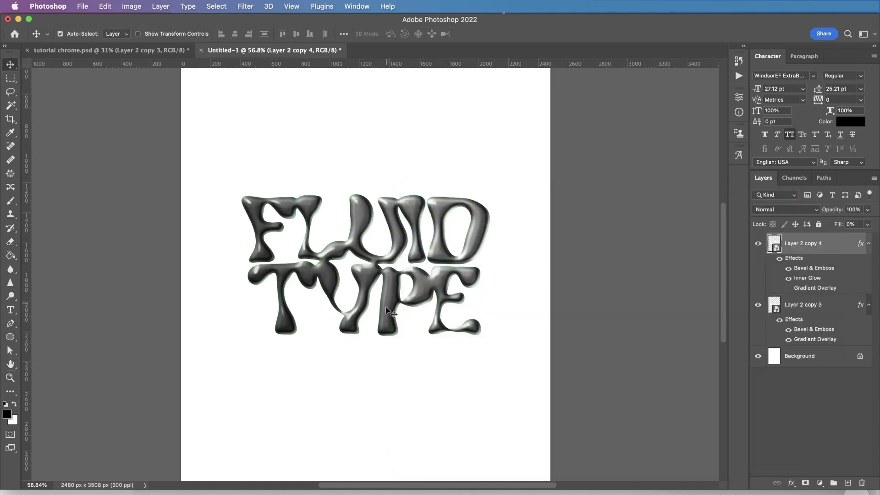
- Duplicate Layer 2 copy 4 with Cmd+J to create Layer 2 copy 5
{"action": "scroll", "coordinate": [321, 254], "scroll_direction": "up", "scroll_amount": 1}
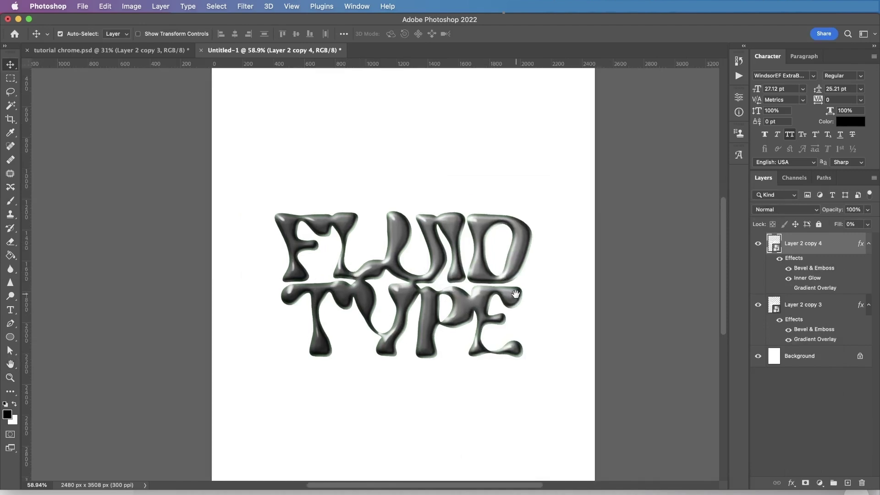
{"action": "scroll", "coordinate": [459, 279], "scroll_direction": "right", "scroll_amount": 3}
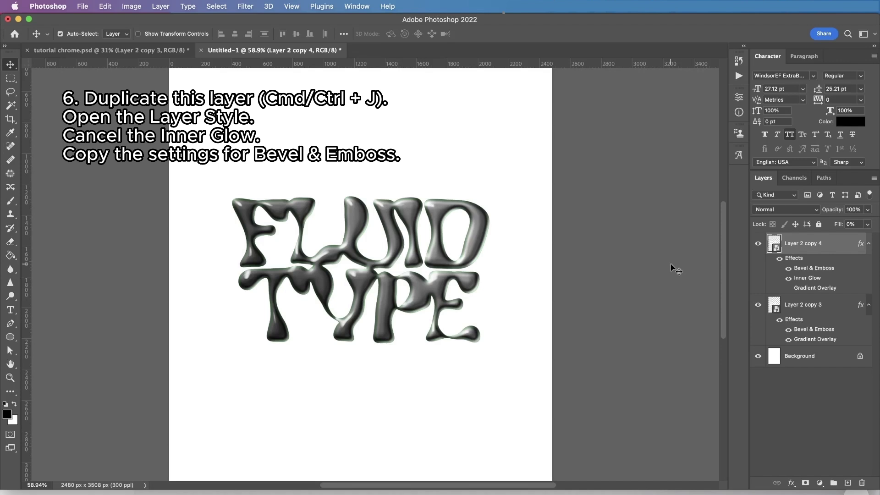
{"action": "key", "text": "super+j"}
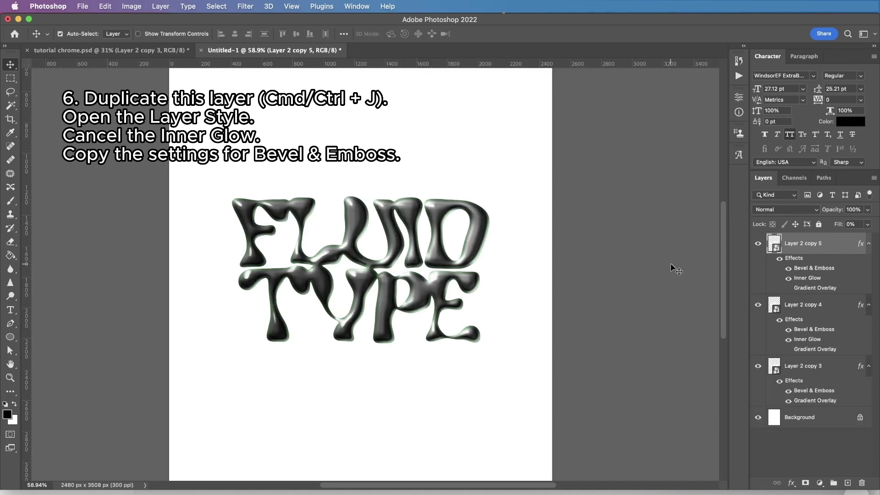
- Open Layer 2 copy 5's layer style and turn off its Inner Glow
{"action": "double_click", "coordinate": [797, 258]}
{"action": "left_click", "coordinate": [789, 238]}
{"action": "double_click", "coordinate": [795, 260]}
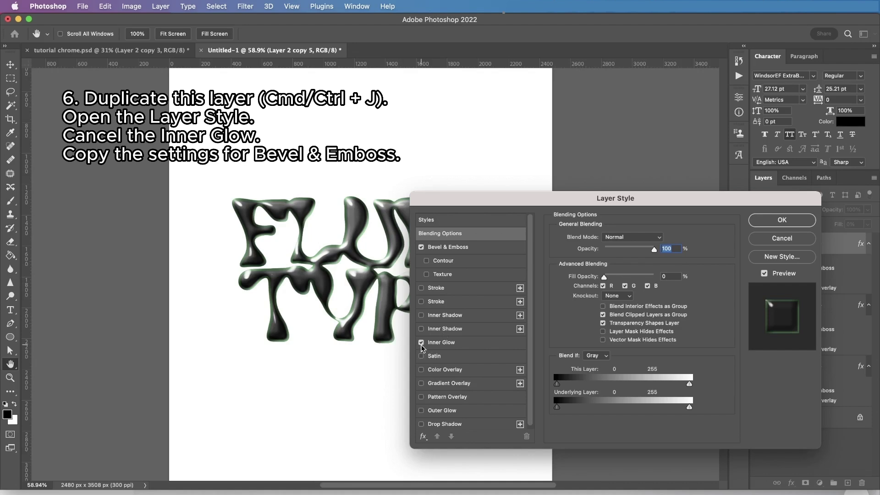
{"action": "left_click", "coordinate": [422, 344]}
{"action": "left_click", "coordinate": [457, 252]}
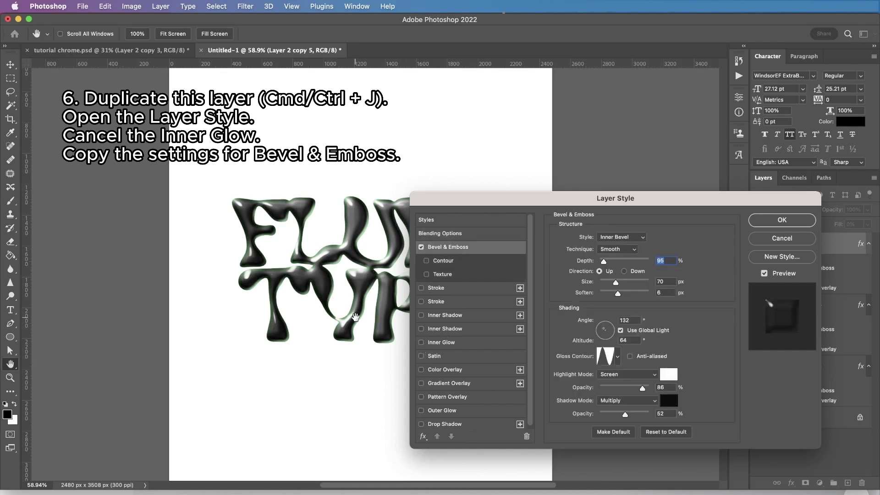
- Set the bevel to 240% depth, soften 9 and 64% highlight opacity, then apply
{"action": "left_click", "coordinate": [607, 262]}
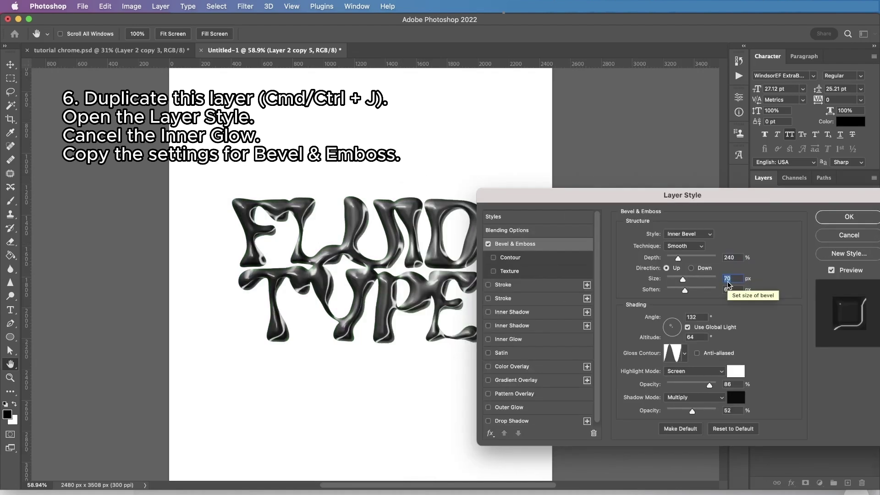
{"action": "key", "text": "Tab"}
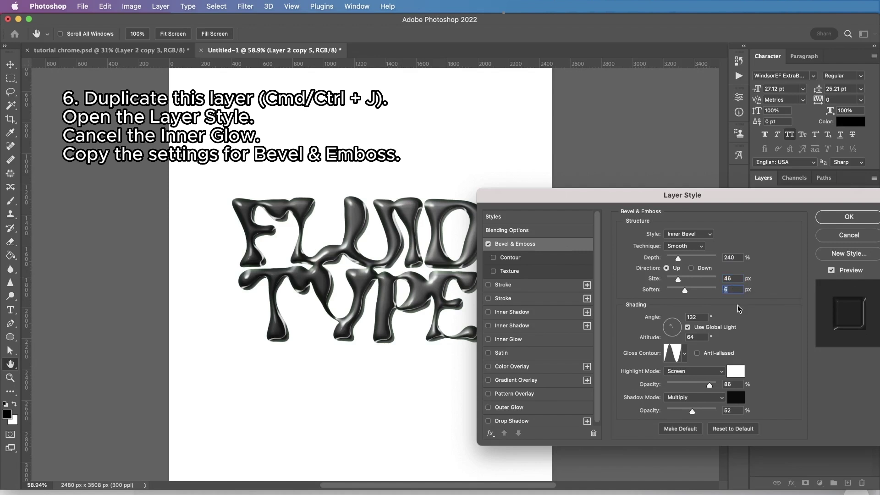
{"action": "type", "text": "9"}
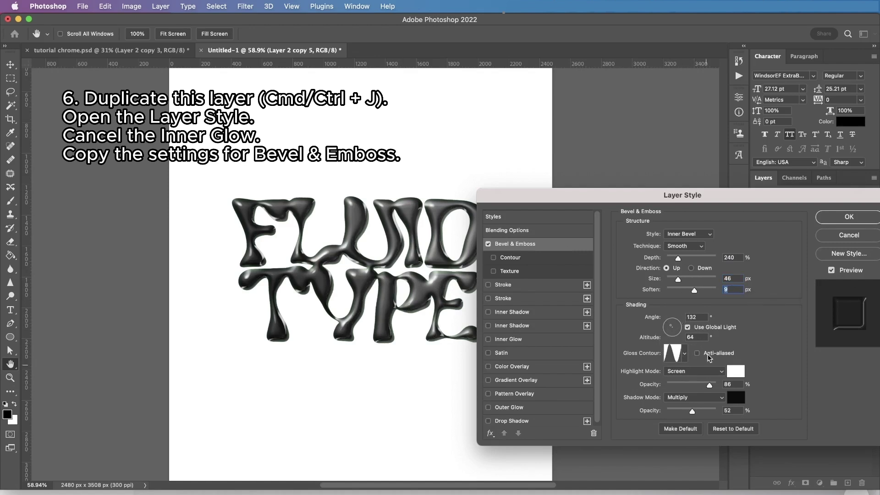
{"action": "left_click_drag", "start_coordinate": [709, 385], "coordinate": [697, 413]}
{"action": "key", "text": "Return"}
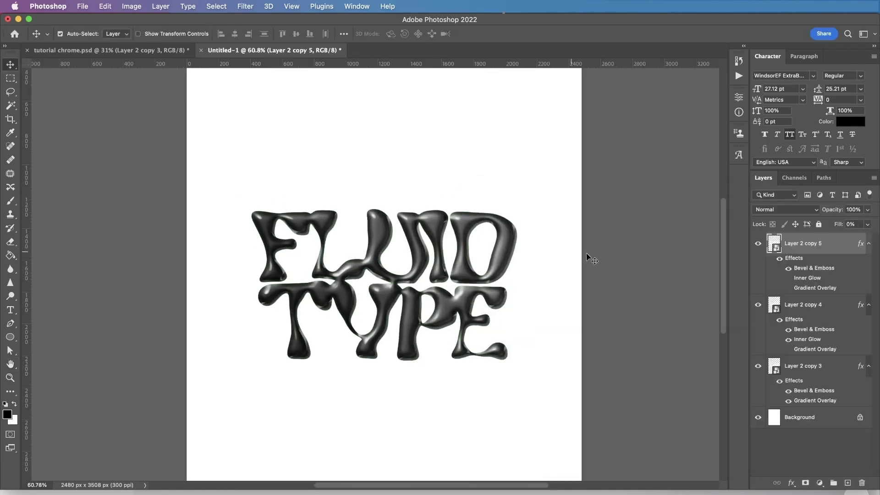
- Add a Gradient Map adjustment layer on top of the stack and open its Gradient Editor
{"action": "scroll", "coordinate": [587, 256], "scroll_direction": "up", "scroll_amount": 1}
{"action": "left_click", "coordinate": [820, 484]}
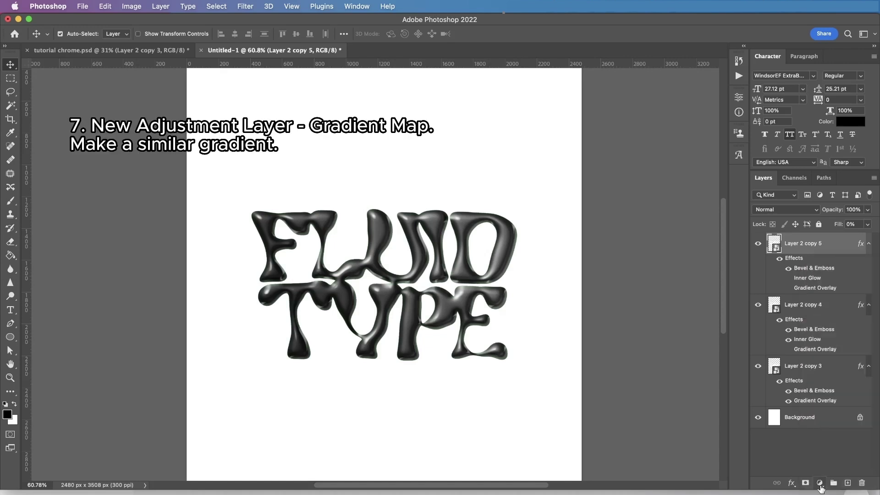
{"action": "left_click", "coordinate": [820, 485]}
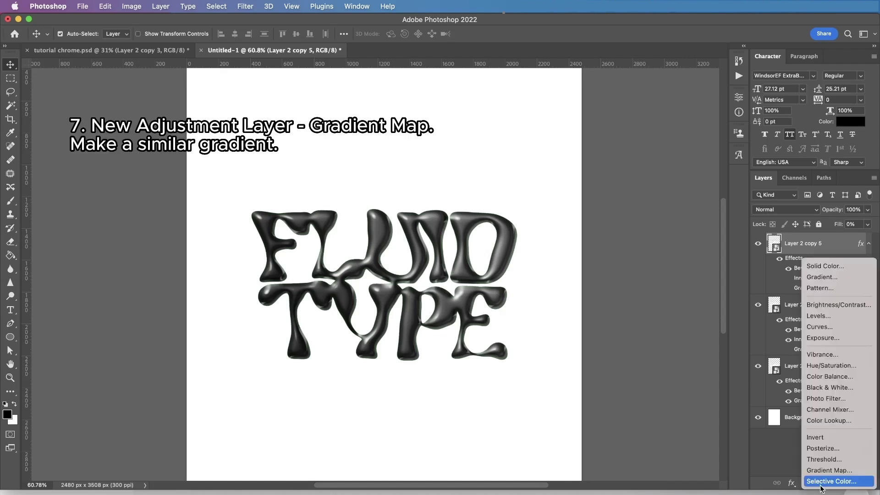
{"action": "left_click", "coordinate": [847, 474]}
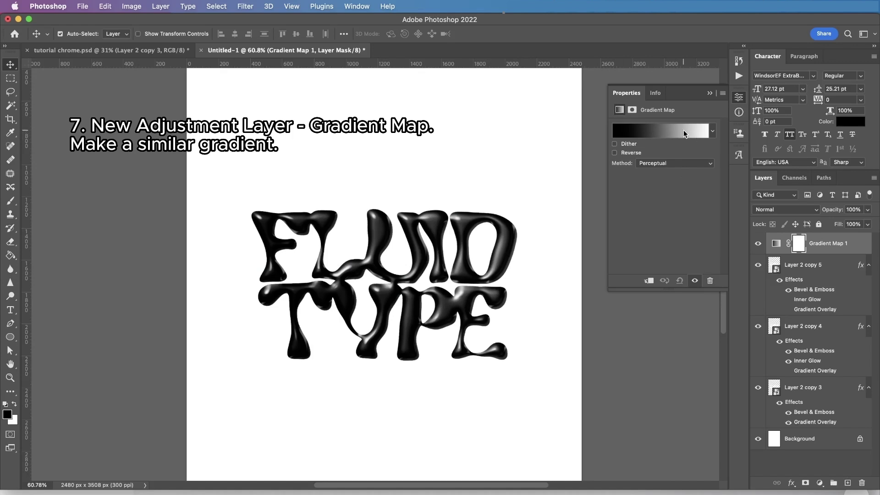
{"action": "left_click", "coordinate": [683, 130]}
{"action": "mouse_move", "coordinate": [640, 158]}
{"action": "left_mouse_down"}
{"action": "mouse_move", "coordinate": [681, 137]}
{"action": "mouse_move", "coordinate": [643, 158]}
{"action": "left_mouse_up"}
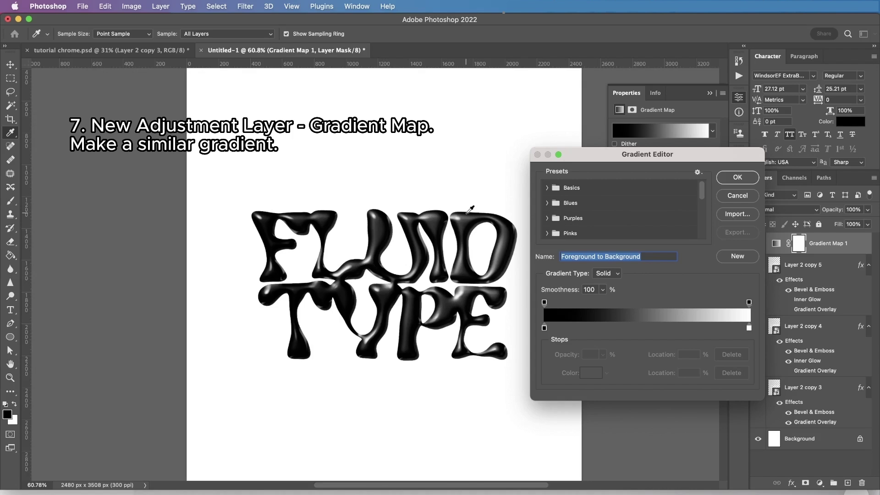
- Make the leftmost stop white (ffffff) and add a muted grey-teal stop at 12%
{"action": "double_click", "coordinate": [544, 327]}
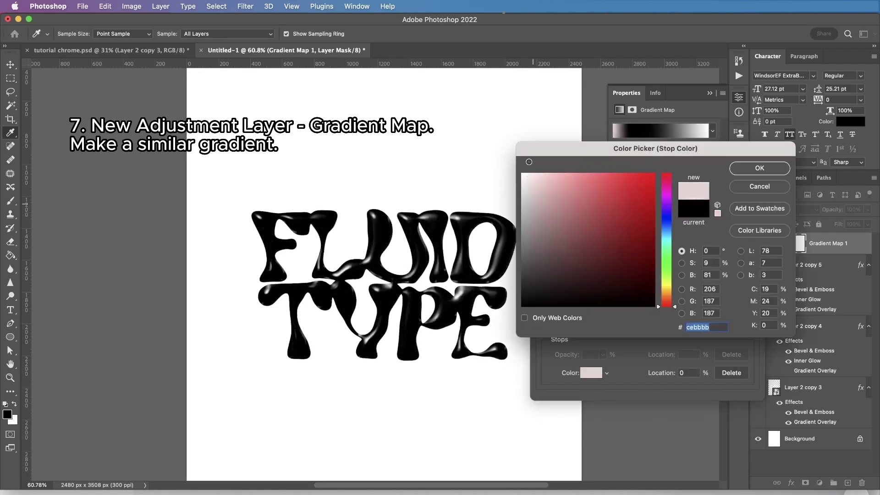
{"action": "type", "text": "ffffff"}
{"action": "key", "text": "Return"}
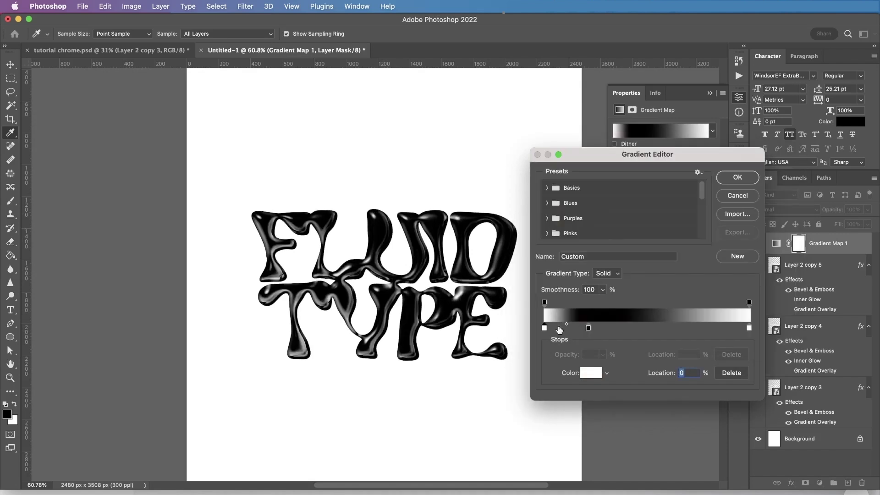
{"action": "left_click", "coordinate": [569, 328]}
{"action": "double_click", "coordinate": [569, 328]}
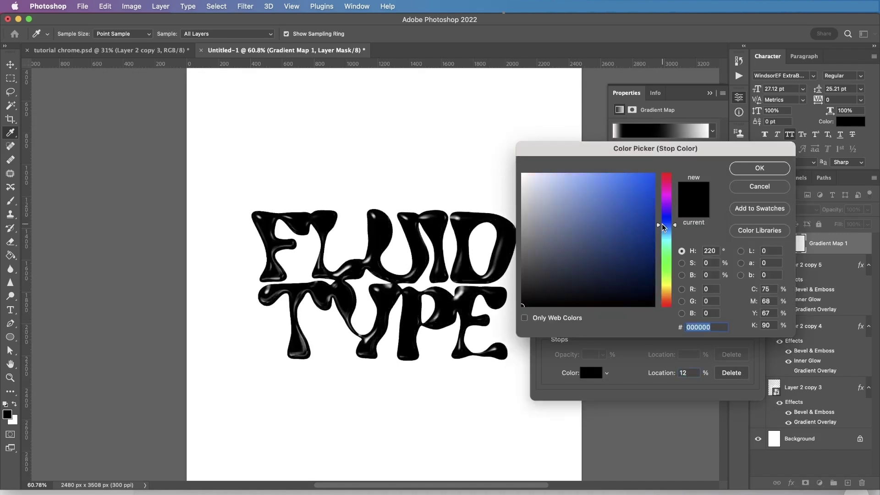
{"action": "left_click", "coordinate": [625, 220]}
{"action": "left_click", "coordinate": [667, 244]}
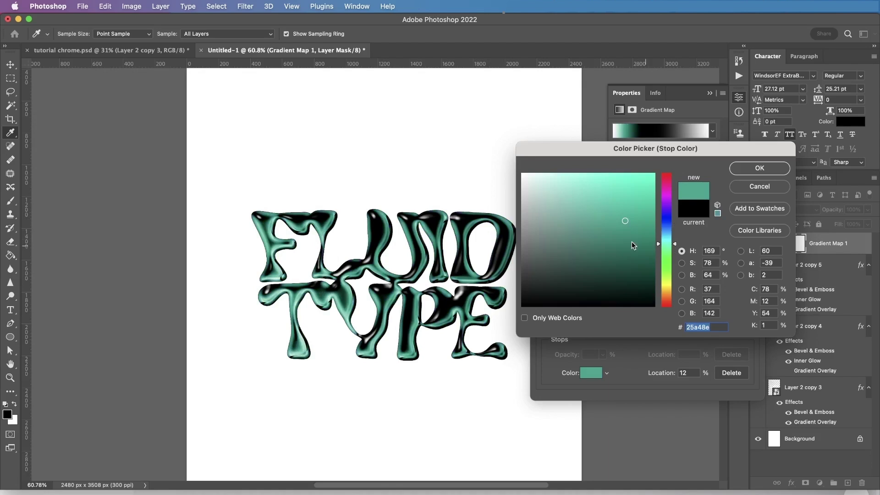
{"action": "left_click", "coordinate": [548, 234]}
{"action": "left_click", "coordinate": [758, 168]}
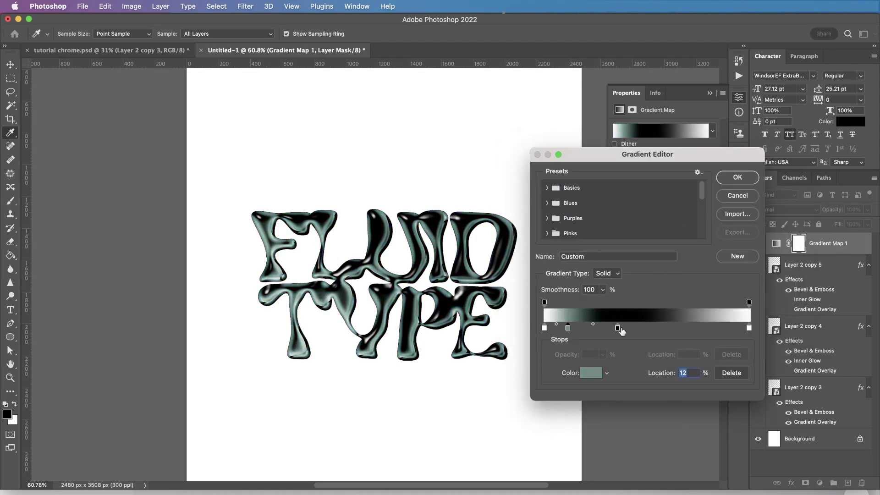
- Lighten the black stop at 36% to dark grey and adjust the light stops' colours
{"action": "left_click", "coordinate": [617, 328]}
{"action": "double_click", "coordinate": [618, 328]}
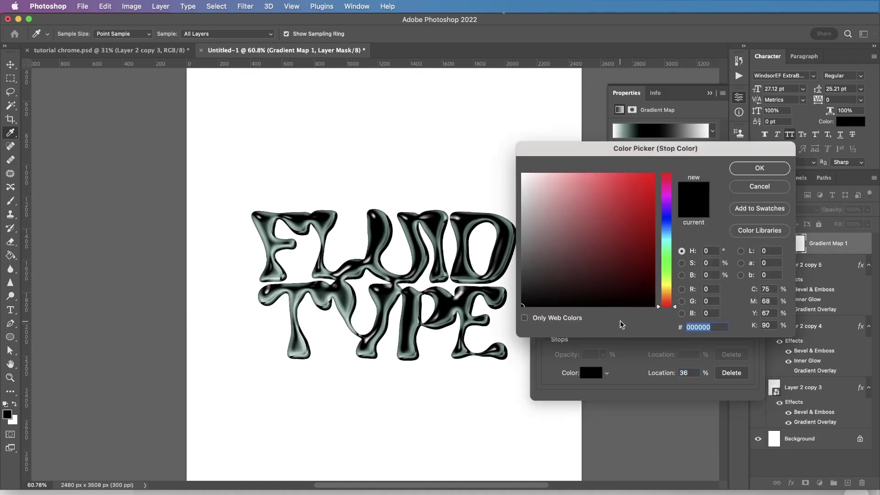
{"action": "left_click_drag", "start_coordinate": [551, 258], "coordinate": [530, 266]}
{"action": "left_click", "coordinate": [751, 168]}
{"action": "double_click", "coordinate": [651, 330]}
{"action": "left_click", "coordinate": [527, 199]}
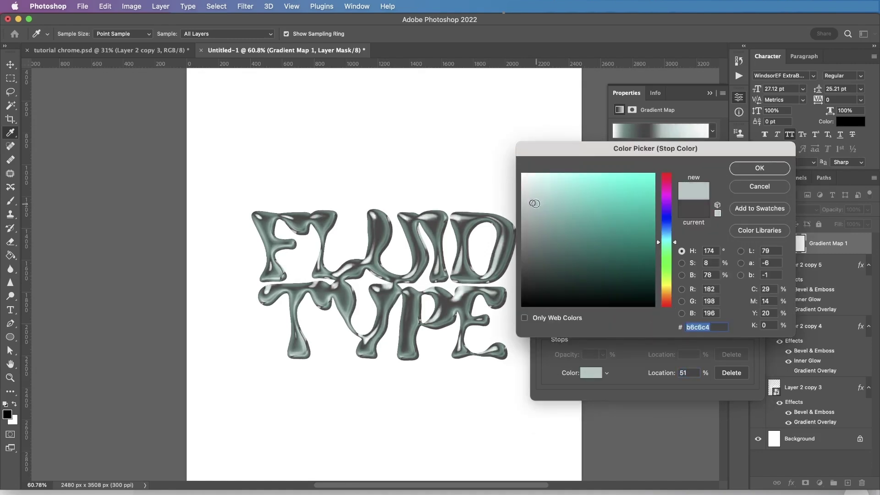
{"action": "left_click", "coordinate": [740, 172]}
{"action": "double_click", "coordinate": [676, 330]}
{"action": "left_click", "coordinate": [760, 168]}
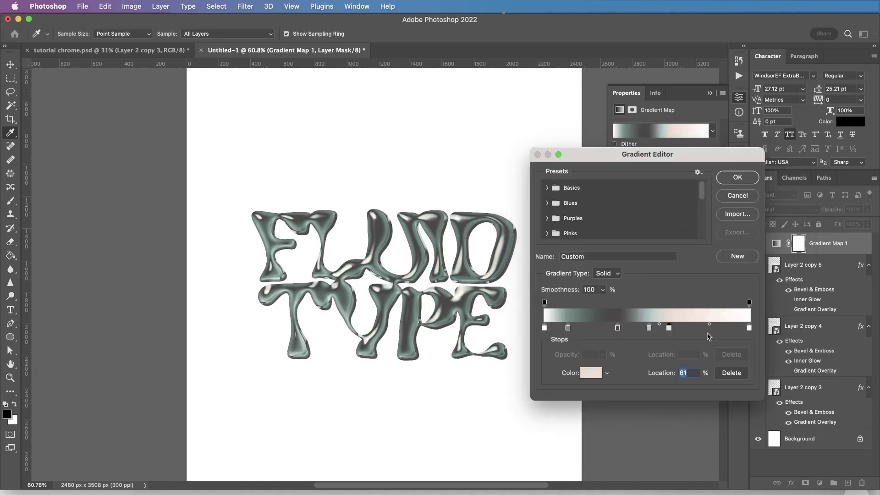
- Turn the stop at 79% light pink
{"action": "double_click", "coordinate": [706, 331]}
{"action": "left_click", "coordinate": [667, 304]}
{"action": "left_click", "coordinate": [555, 174]}
{"action": "left_click", "coordinate": [759, 167]}
{"action": "double_click", "coordinate": [705, 328]}
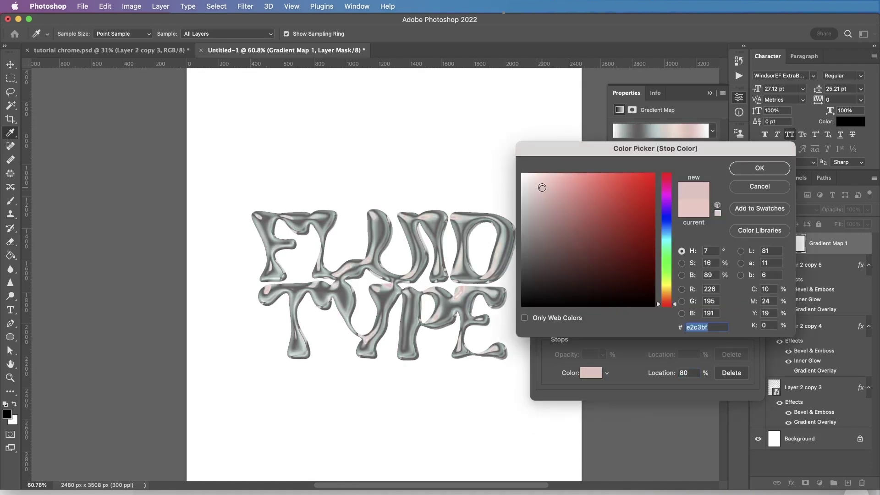
{"action": "left_click", "coordinate": [759, 168]}
- Shift the stops to about 76%, 38% and 58% and apply the pastel gradient
{"action": "left_click_drag", "start_coordinate": [705, 328], "coordinate": [698, 329]}
{"action": "left_click_drag", "start_coordinate": [544, 328], "coordinate": [591, 328]}
{"action": "left_click_drag", "start_coordinate": [631, 328], "coordinate": [621, 328]}
{"action": "left_click_drag", "start_coordinate": [675, 328], "coordinate": [664, 328]}
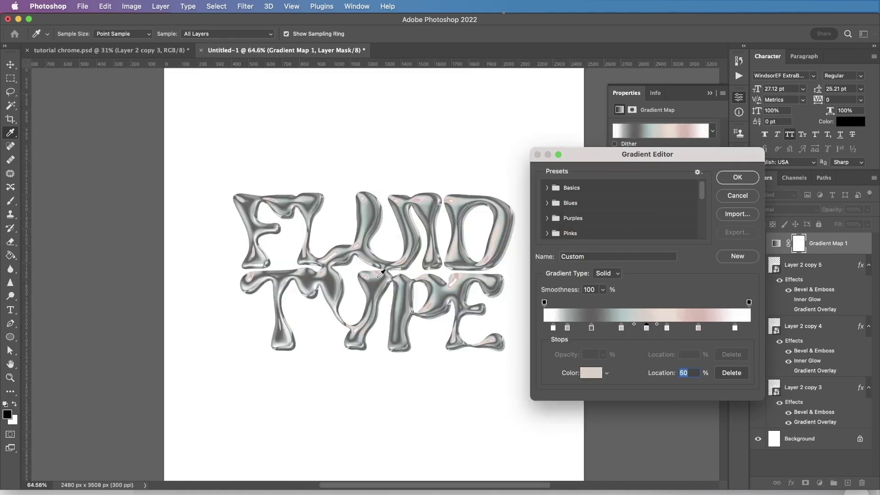
{"action": "double_click", "coordinate": [664, 328]}
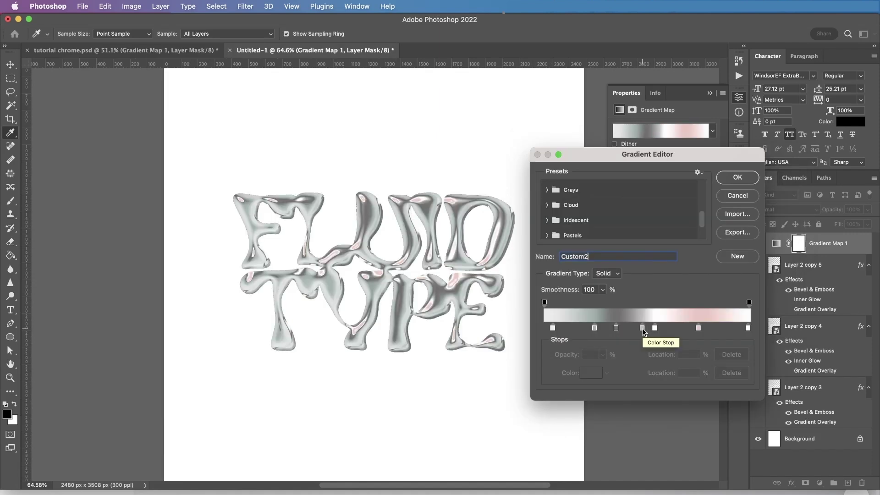
{"action": "left_click", "coordinate": [738, 177]}
- Close the Gradient Map properties panel and view the finished chrome FLUID TYPE lettering
{"action": "key", "text": "v"}
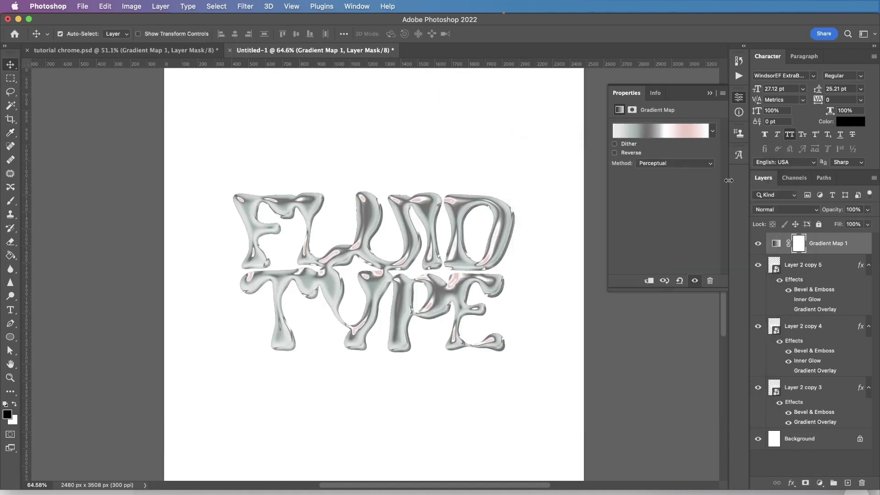
{"action": "left_click", "coordinate": [579, 175]}
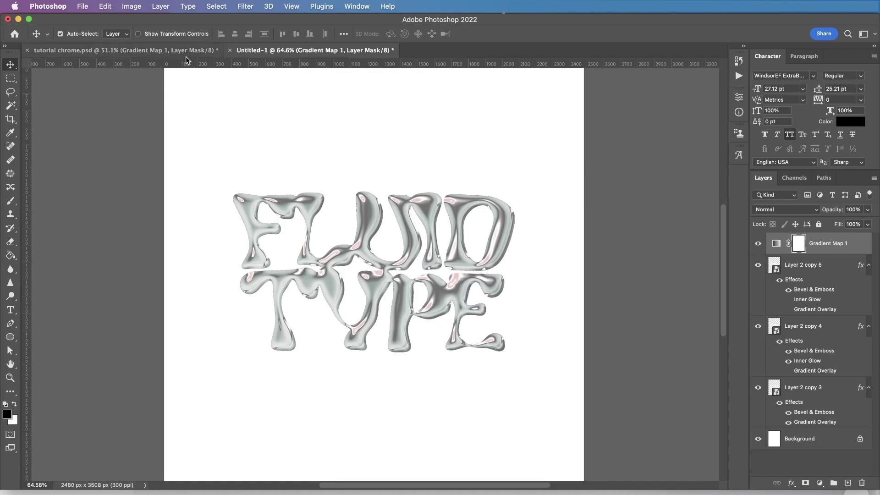
{"action": "scroll", "coordinate": [356, 183], "scroll_direction": "down", "scroll_amount": 3}
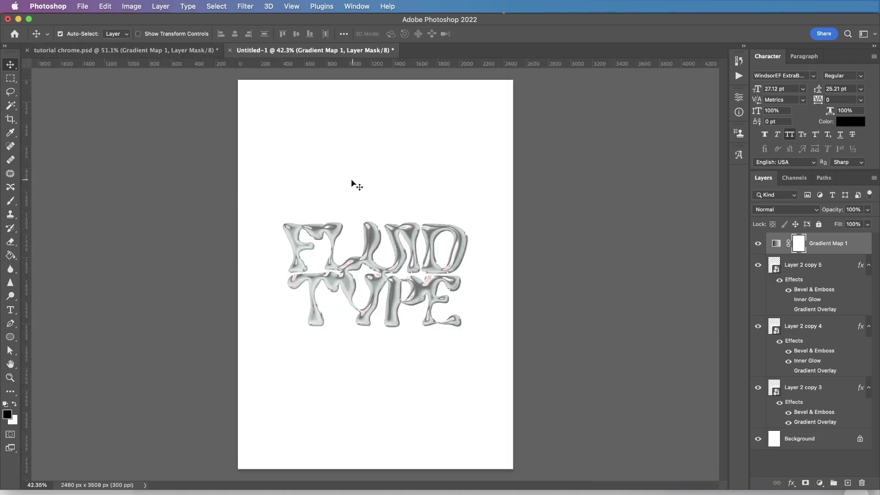
{"action": "scroll", "coordinate": [350, 183], "scroll_direction": "up", "scroll_amount": 3}
{"action": "scroll", "coordinate": [315, 242], "scroll_direction": "down", "scroll_amount": 3}
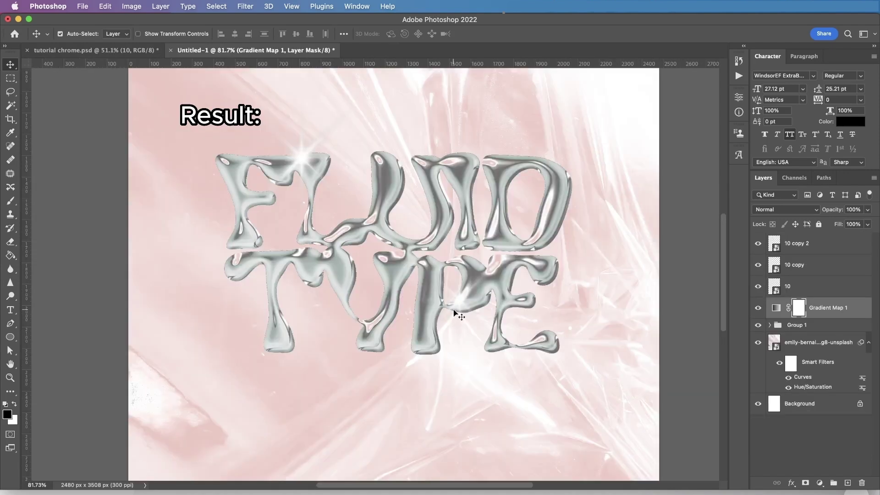
{"action": "scroll", "coordinate": [456, 314], "scroll_direction": "down", "scroll_amount": 4}
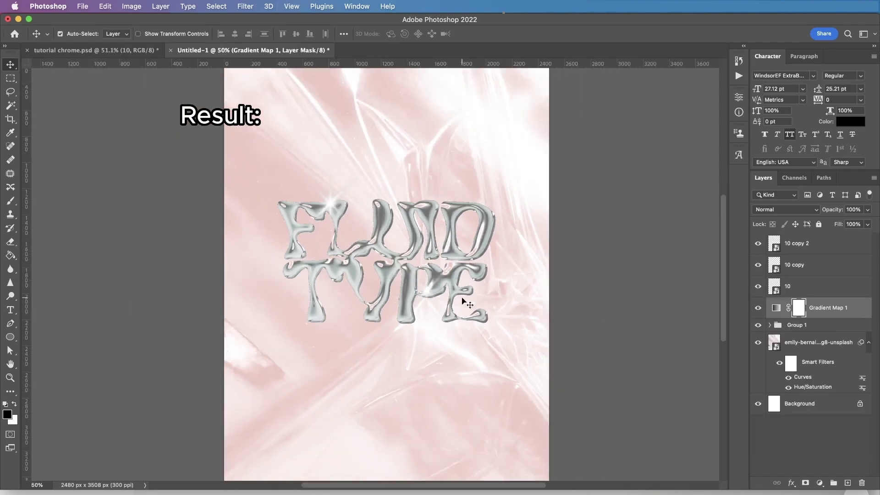